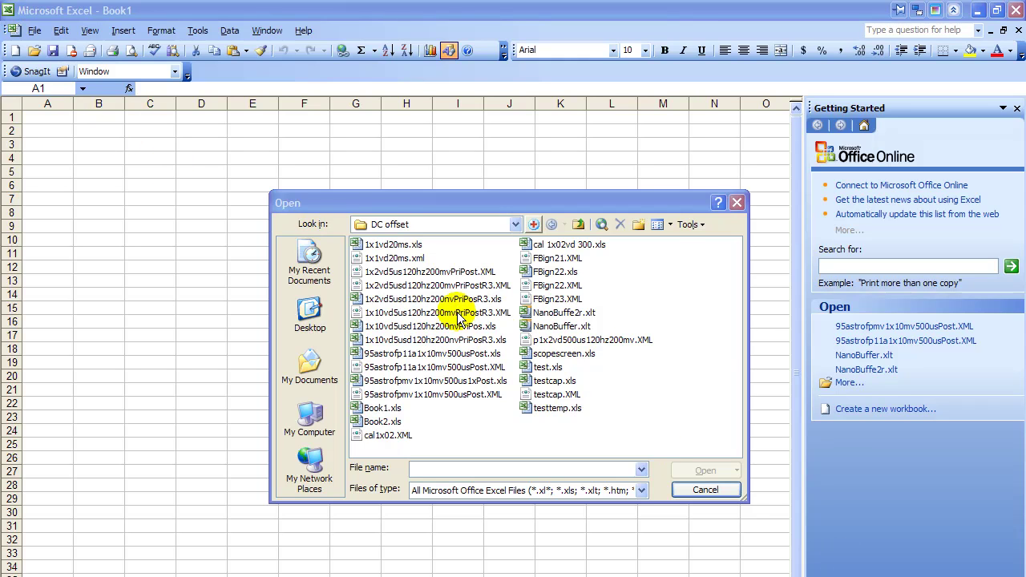
Open 95astrofpmv1x10mv500usPost.XML with the 'Use the XML Source task pane' option and accept the schema message.
{"action": "left_click", "coordinate": [393, 395]}
{"action": "left_click", "coordinate": [674, 473]}
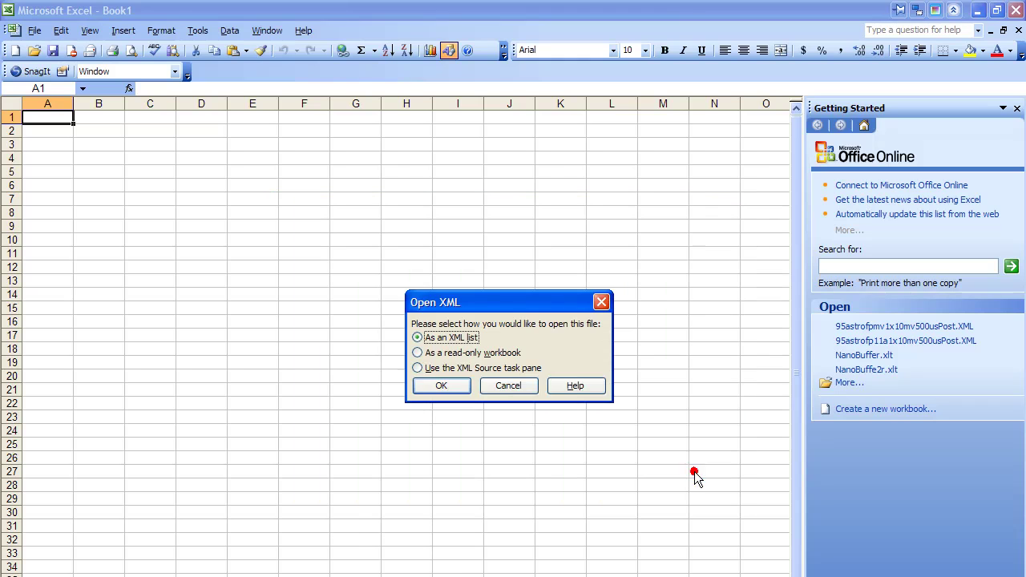
{"action": "left_click", "coordinate": [417, 368]}
{"action": "left_click", "coordinate": [444, 388]}
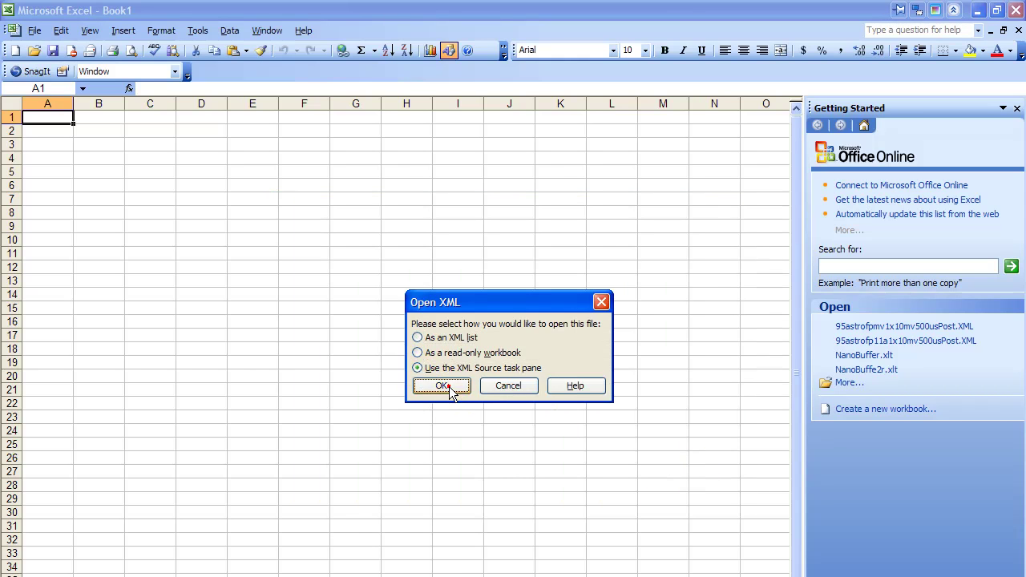
Dismiss the schema note, then map seq to A1, val to B1, and the Profile group from D1.
{"action": "left_click", "coordinate": [570, 380]}
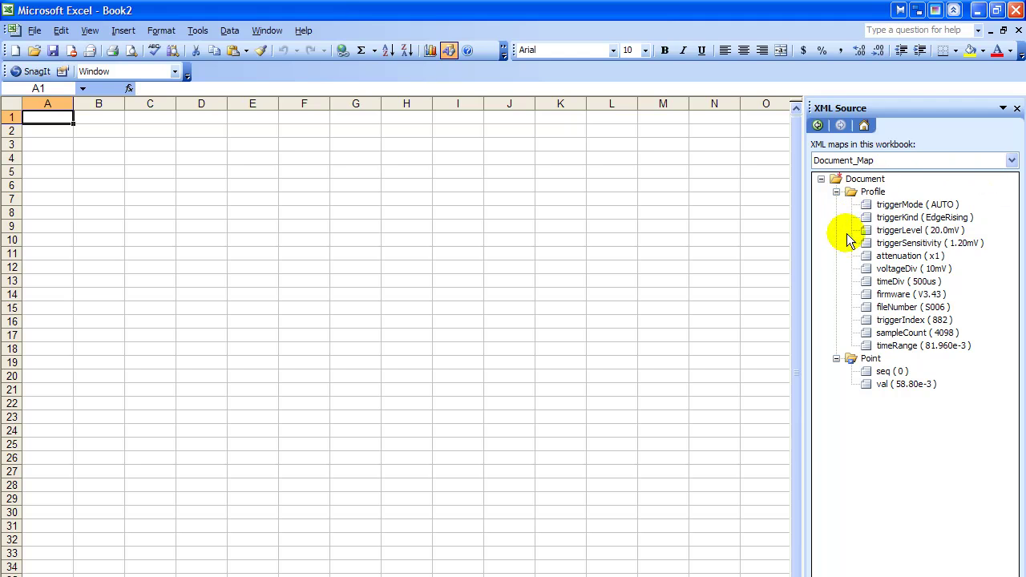
{"action": "left_click", "coordinate": [853, 359]}
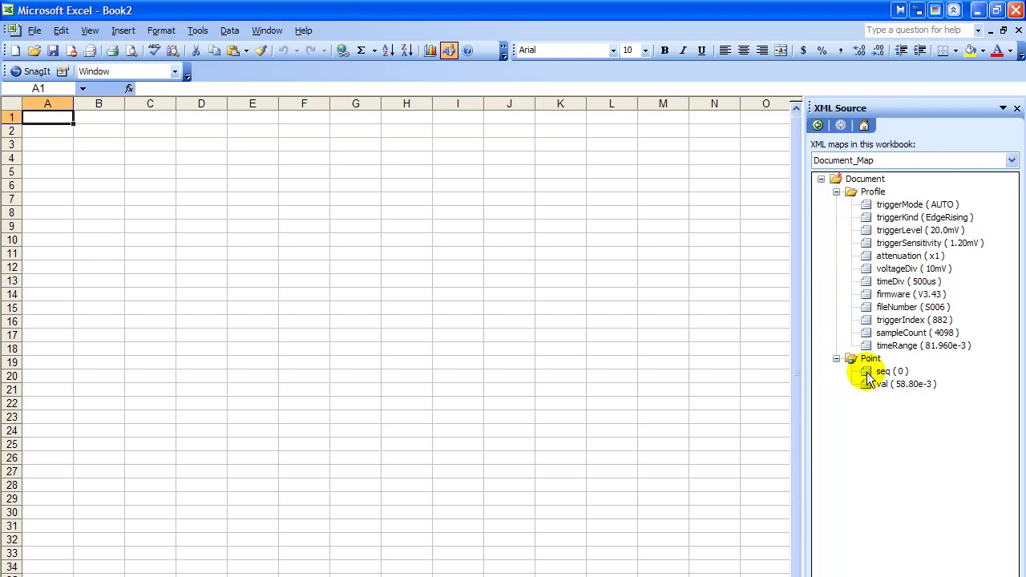
{"action": "left_click_drag", "start_coordinate": [871, 374], "coordinate": [37, 118]}
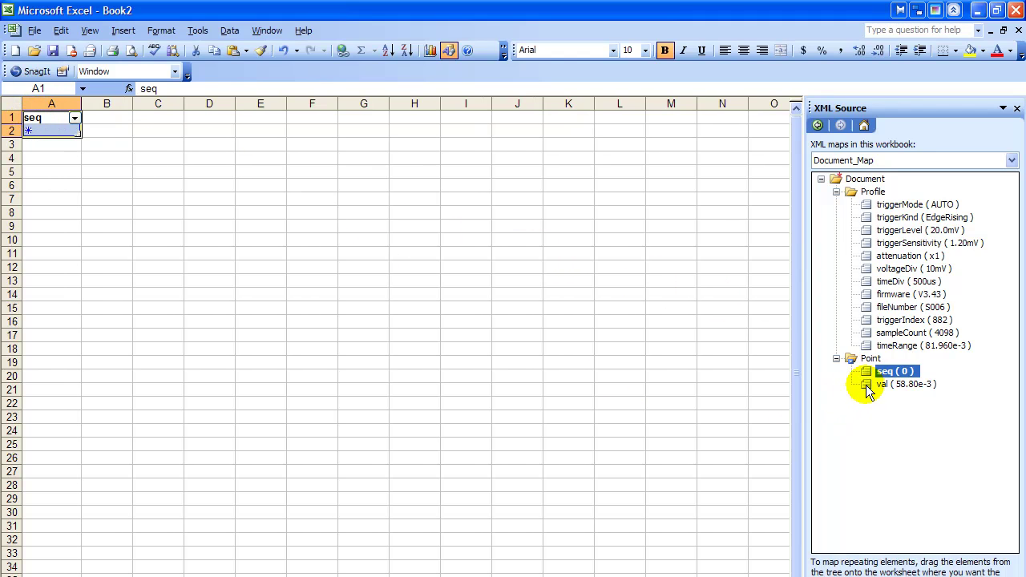
{"action": "left_click_drag", "start_coordinate": [867, 386], "coordinate": [113, 120]}
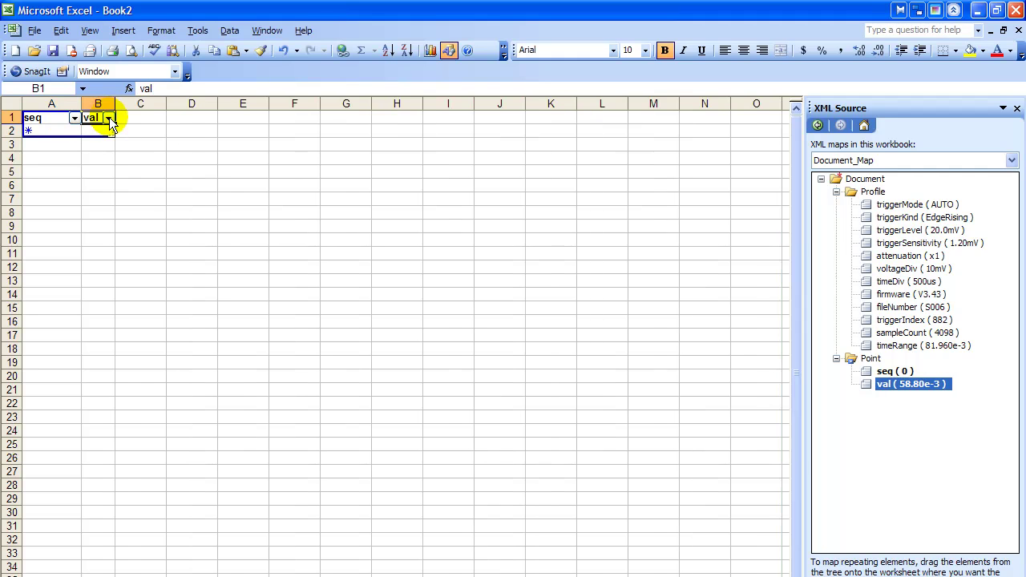
{"action": "left_click", "coordinate": [872, 193]}
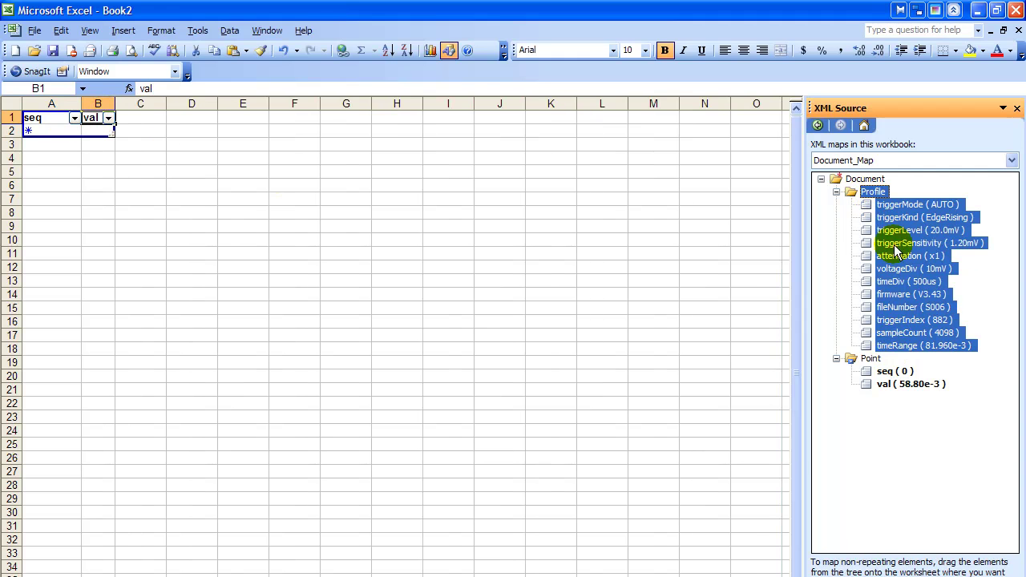
{"action": "left_click_drag", "start_coordinate": [874, 198], "coordinate": [197, 118]}
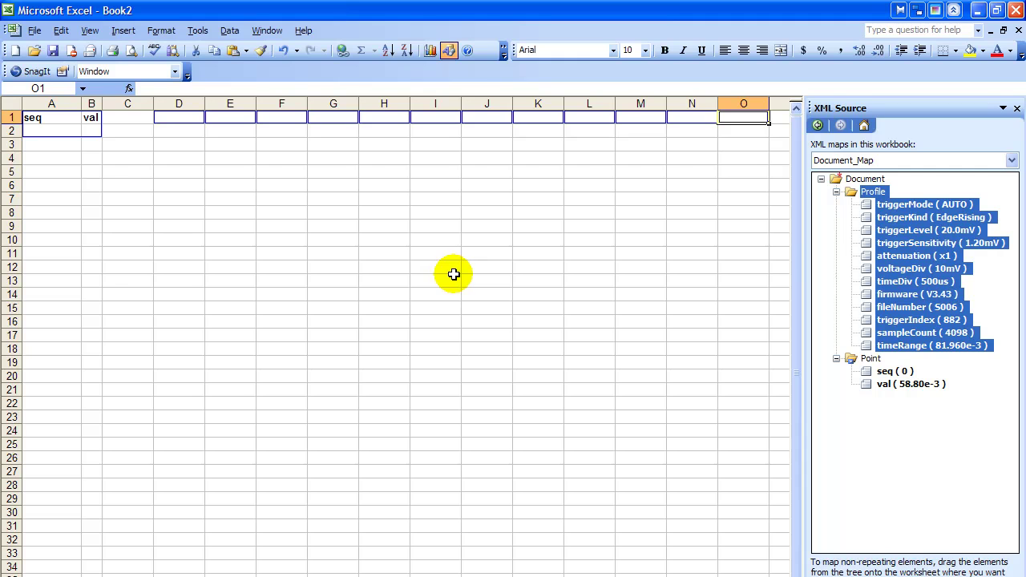
Import the data from 95astrofpmv1x10mv500usPost.XML into the mapped cells via Data > XML > Import.
{"action": "left_click", "coordinate": [230, 34]}
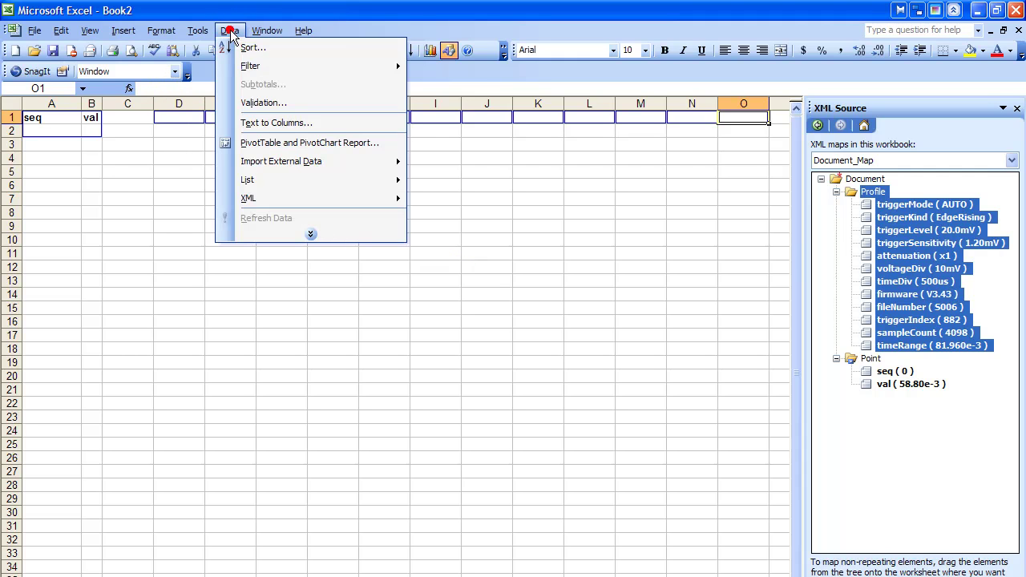
{"action": "left_click", "coordinate": [262, 196]}
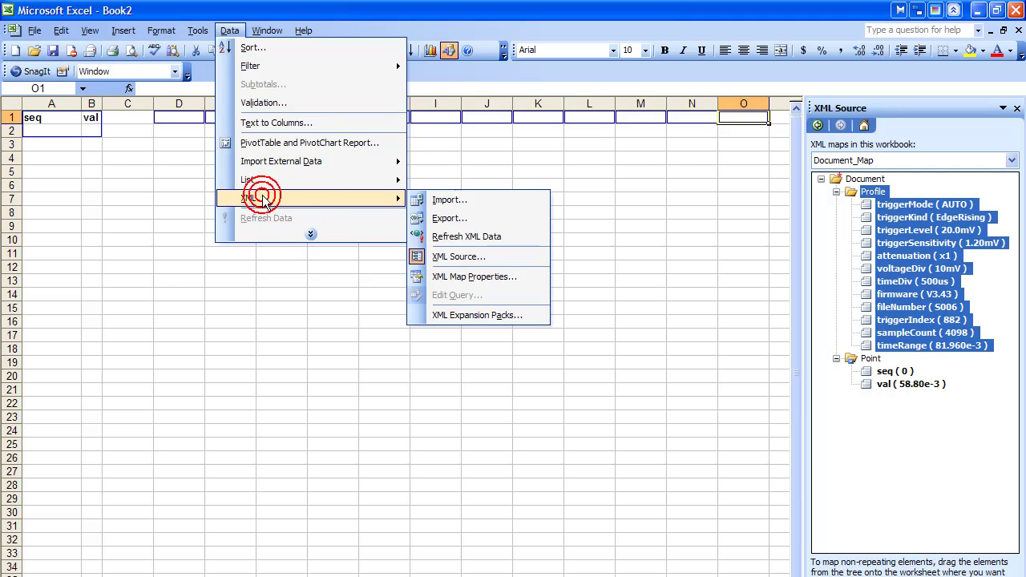
{"action": "left_click", "coordinate": [449, 201]}
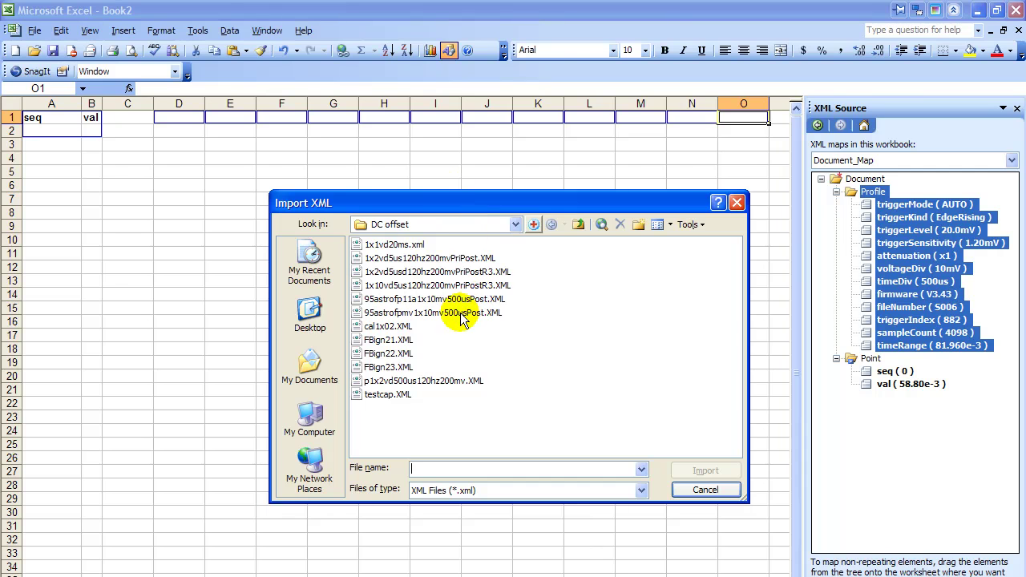
{"action": "left_click", "coordinate": [461, 312]}
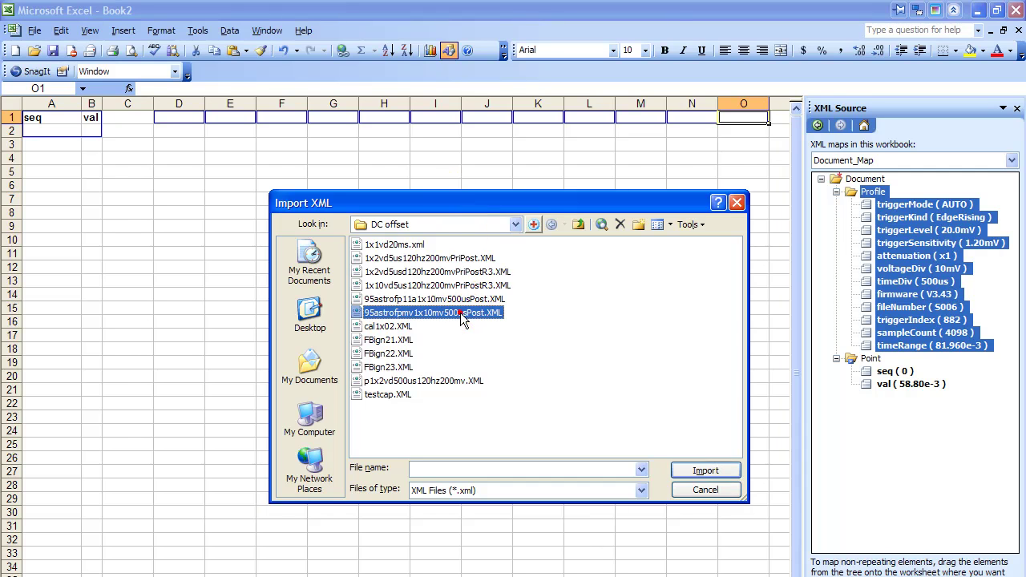
{"action": "left_click", "coordinate": [705, 472]}
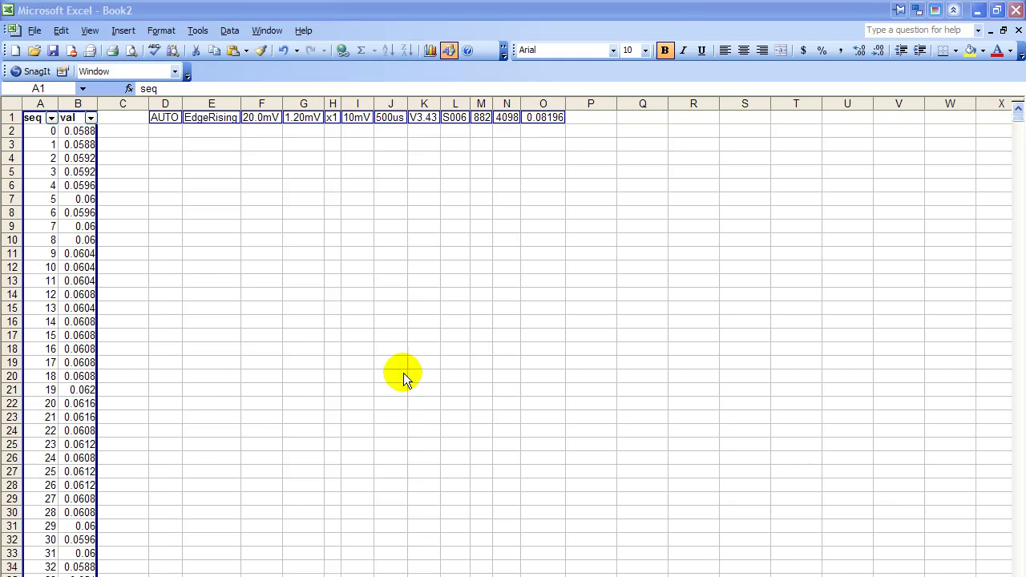
Select the seq and val columns and start an XY scatter chart with smoothed lines, no markers.
{"action": "left_click", "coordinate": [45, 107]}
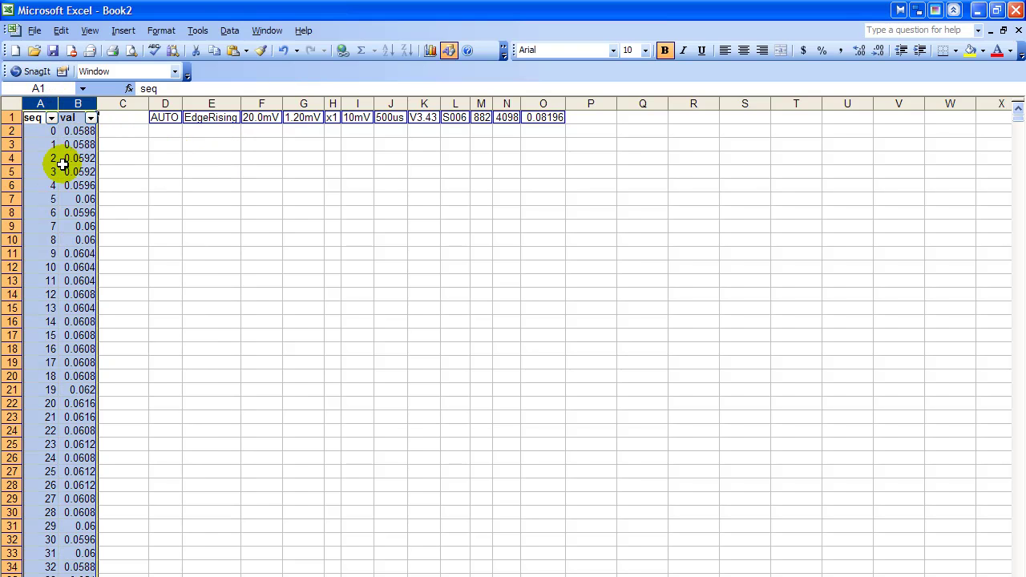
{"action": "left_click", "coordinate": [40, 103]}
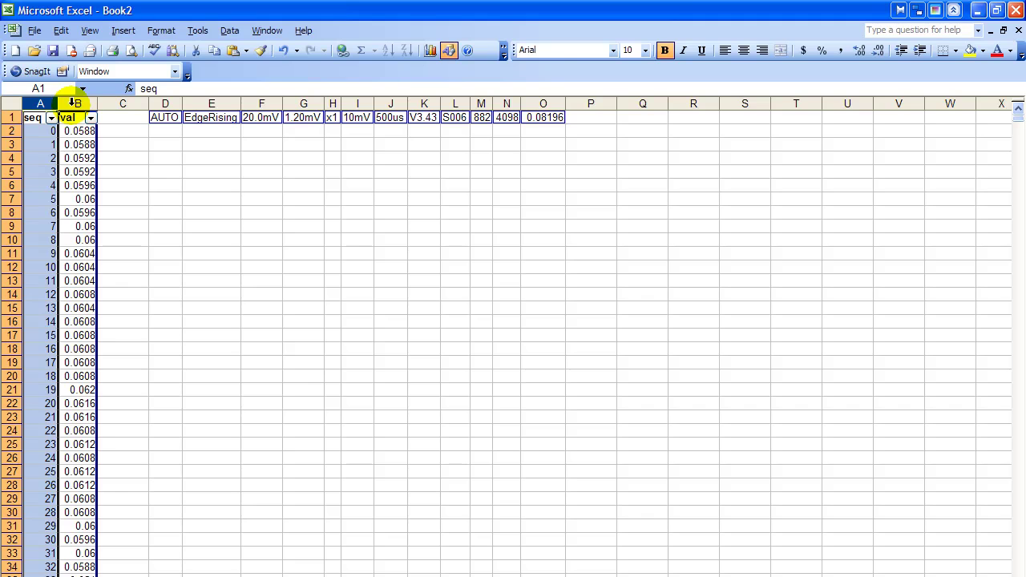
{"action": "left_click", "coordinate": [74, 102], "text": "ctrl"}
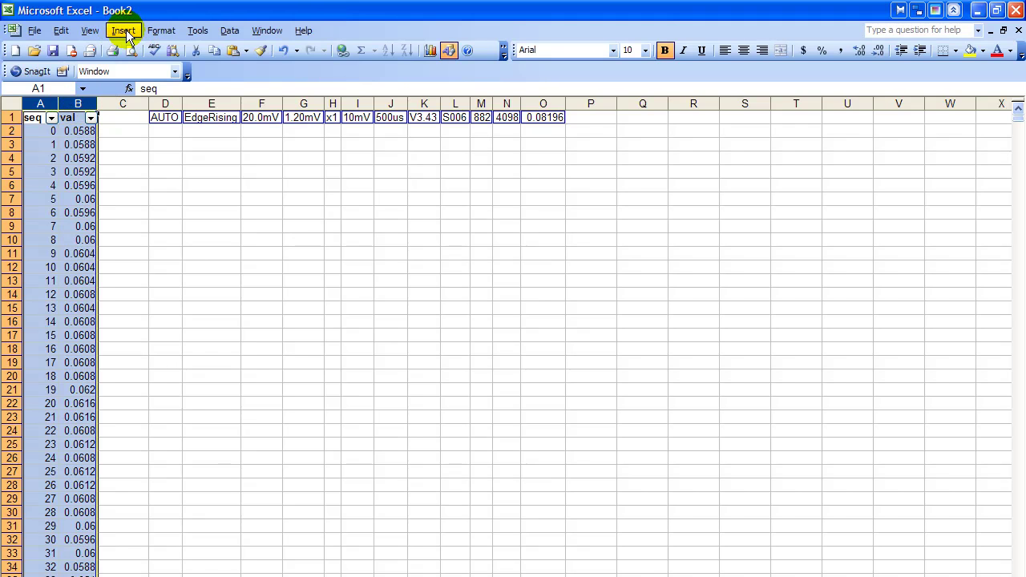
{"action": "left_click", "coordinate": [126, 31]}
{"action": "left_click", "coordinate": [155, 107]}
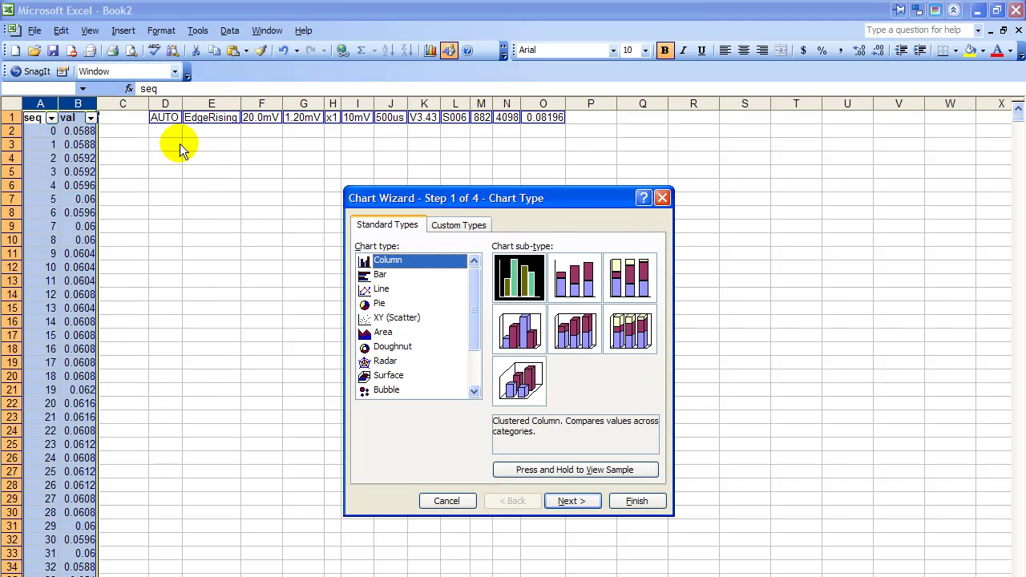
{"action": "left_click", "coordinate": [370, 317]}
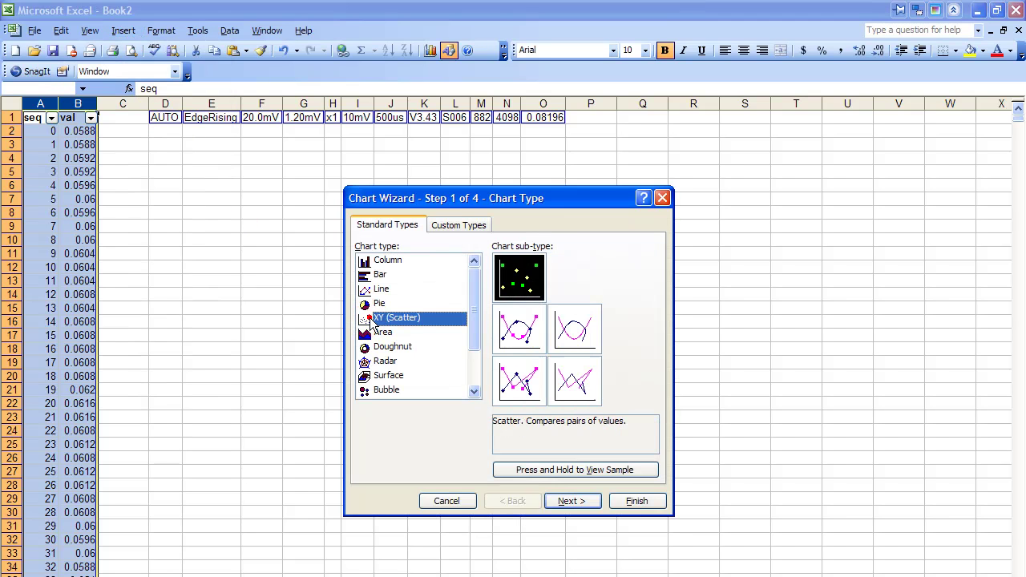
{"action": "left_click", "coordinate": [574, 332]}
{"action": "left_click", "coordinate": [572, 501]}
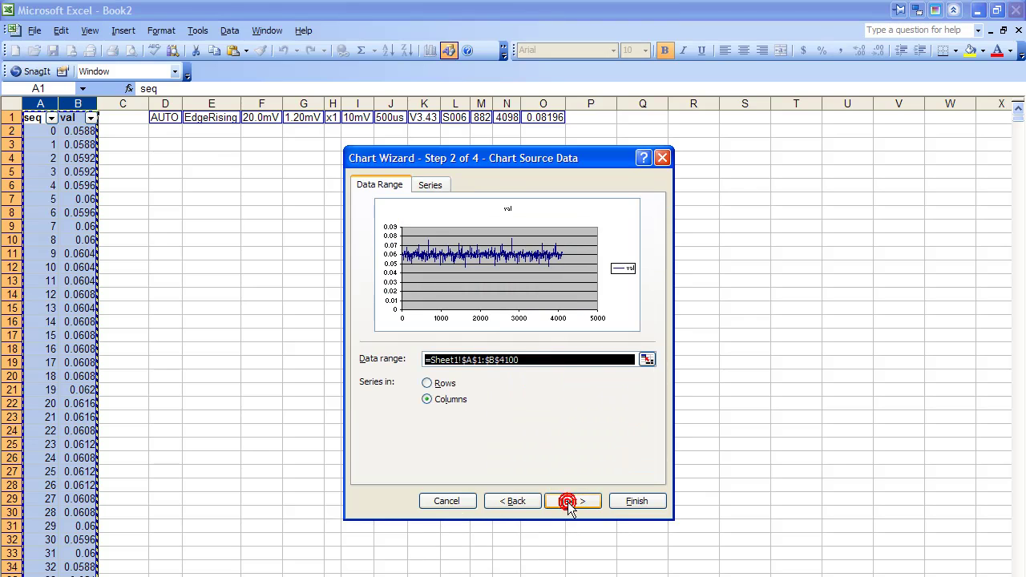
Limit the chart's data range to $A$1:$B$300 and turn off the legend.
{"action": "left_click", "coordinate": [525, 362]}
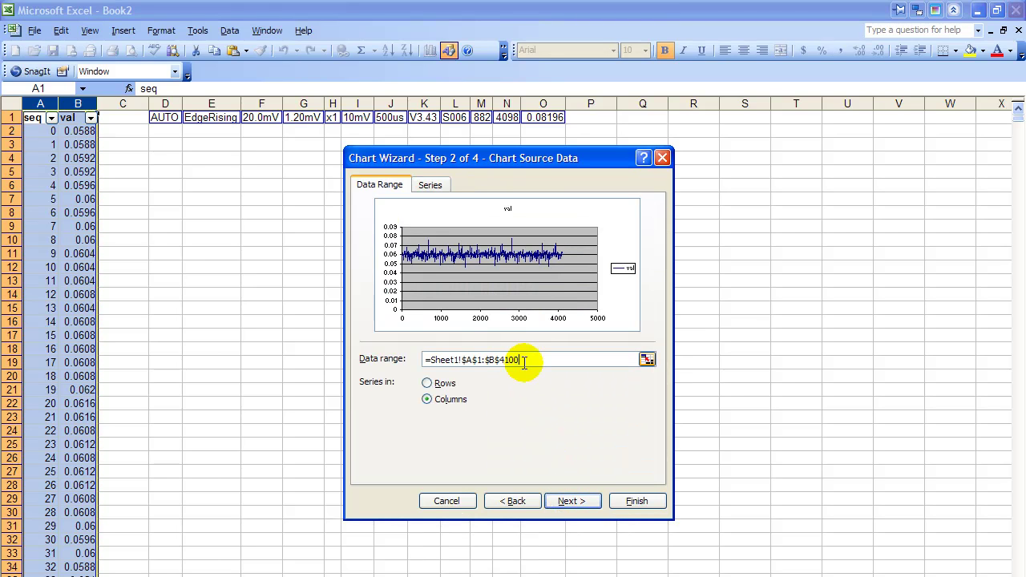
{"action": "key", "text": "BackSpace"}
{"action": "key", "text": "BackSpace"}
{"action": "key", "text": "BackSpace"}
{"action": "key", "text": "BackSpace"}
{"action": "type", "text": "300"}
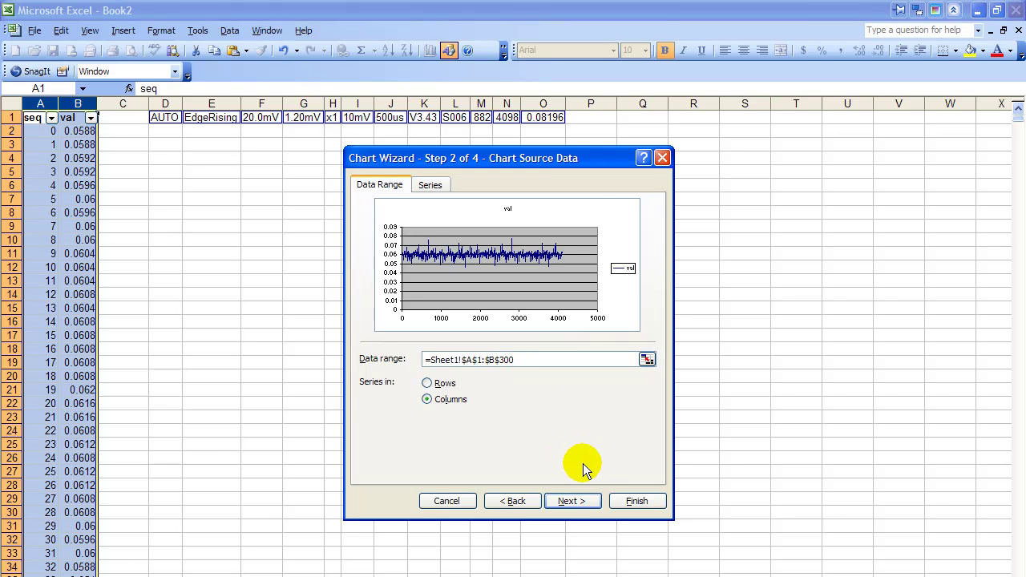
{"action": "left_click", "coordinate": [576, 501]}
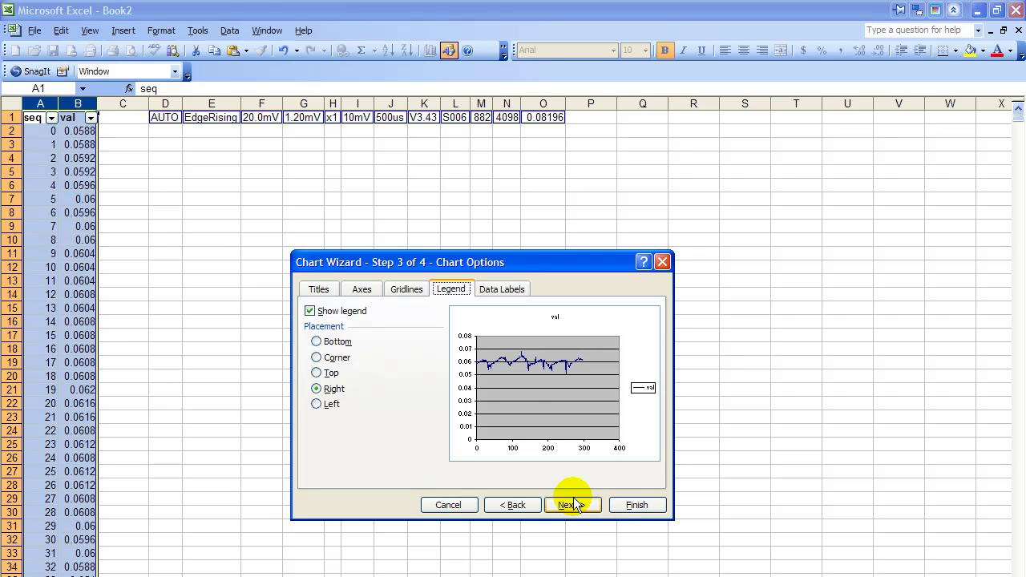
{"action": "left_click", "coordinate": [310, 311]}
Place the chart on the sheet, move it beside the data columns, and stretch it wider and taller.
{"action": "left_click", "coordinate": [639, 506]}
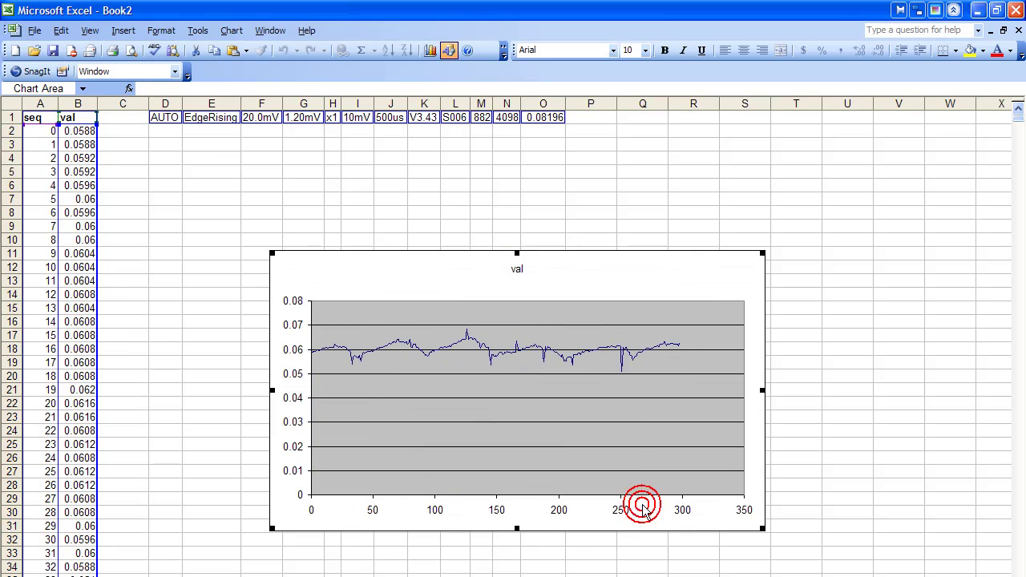
{"action": "left_click_drag", "start_coordinate": [345, 272], "coordinate": [195, 159]}
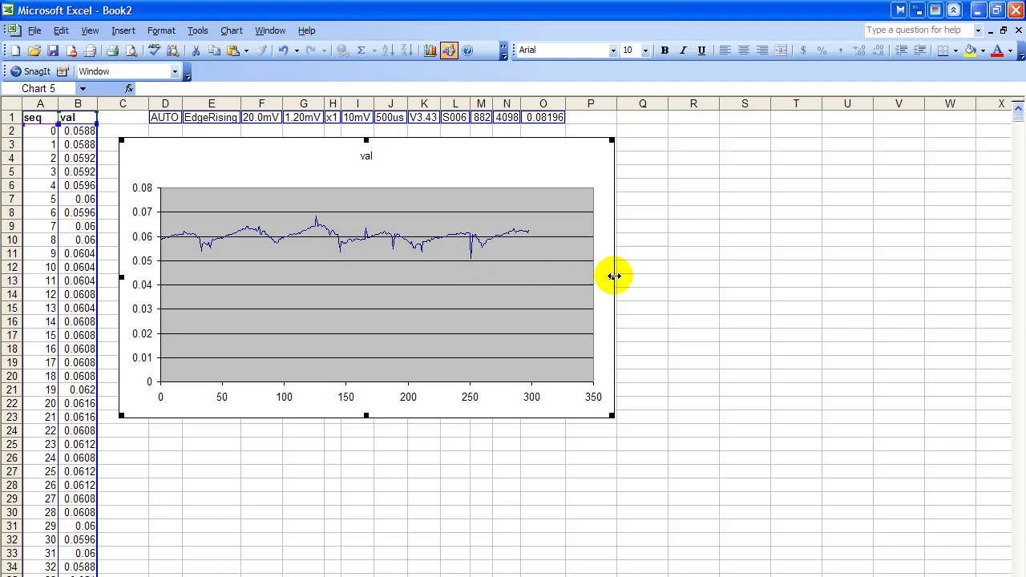
{"action": "left_click_drag", "start_coordinate": [613, 277], "coordinate": [976, 314]}
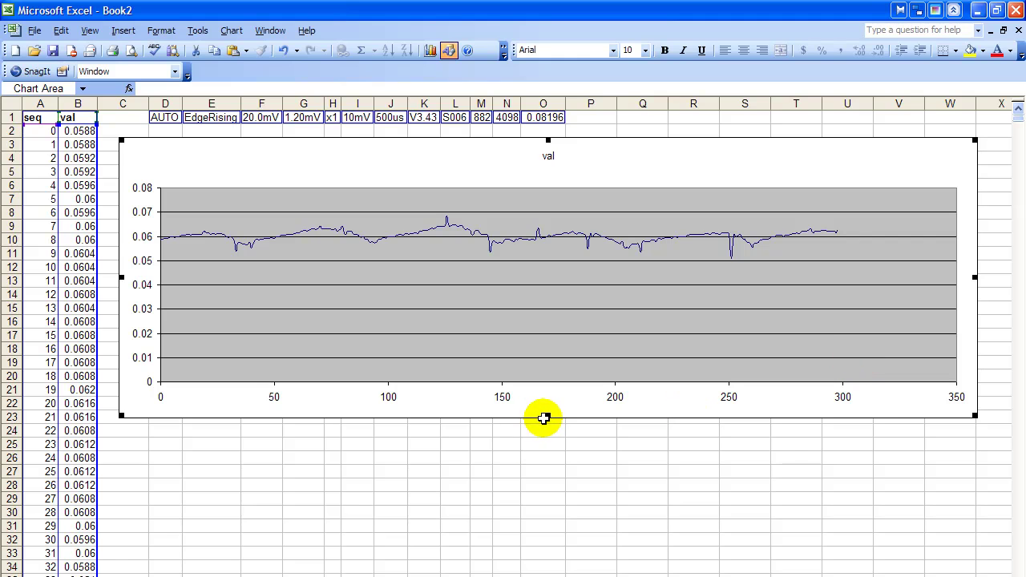
{"action": "left_click_drag", "start_coordinate": [549, 416], "coordinate": [561, 562]}
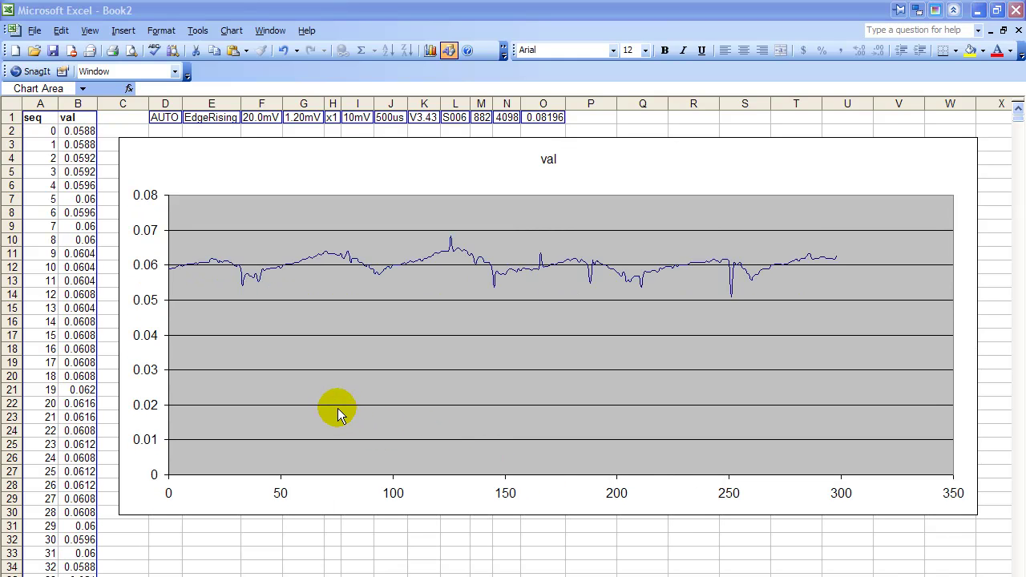
Deselect the val chart by returning to the worksheet cells.
{"action": "left_click", "coordinate": [249, 553]}
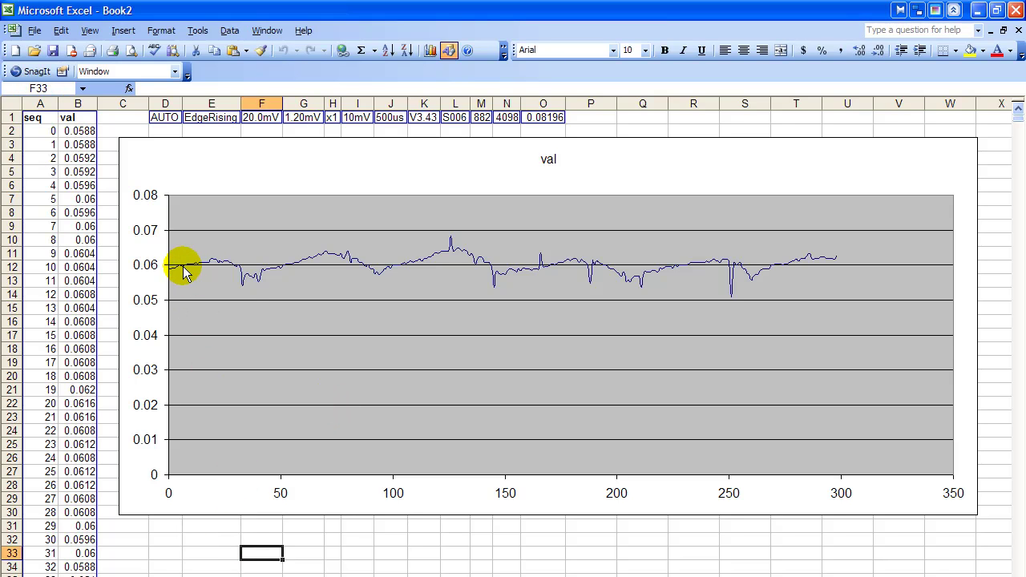
{"action": "mouse_move", "coordinate": [181, 272]}
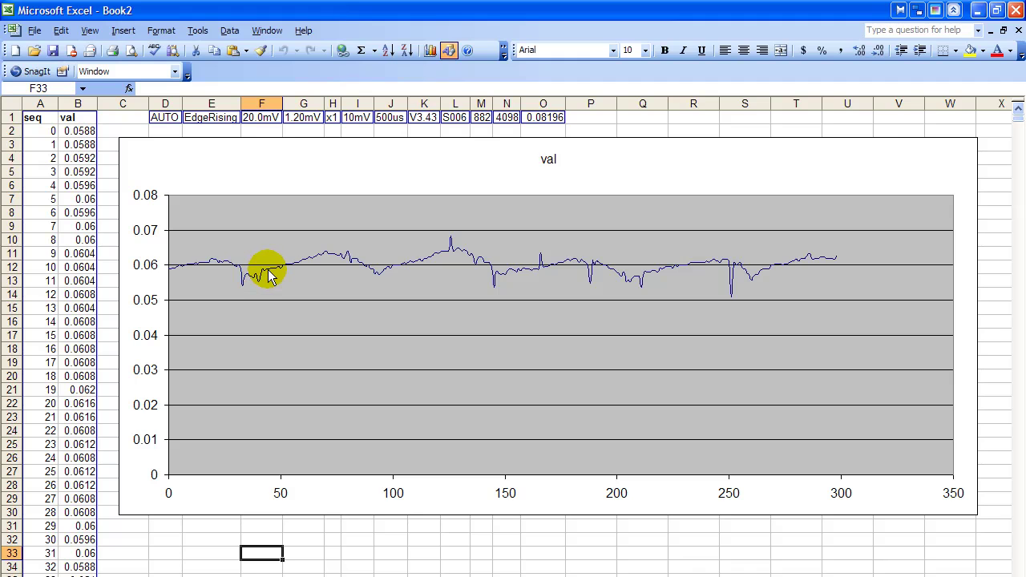
{"action": "mouse_move", "coordinate": [268, 273]}
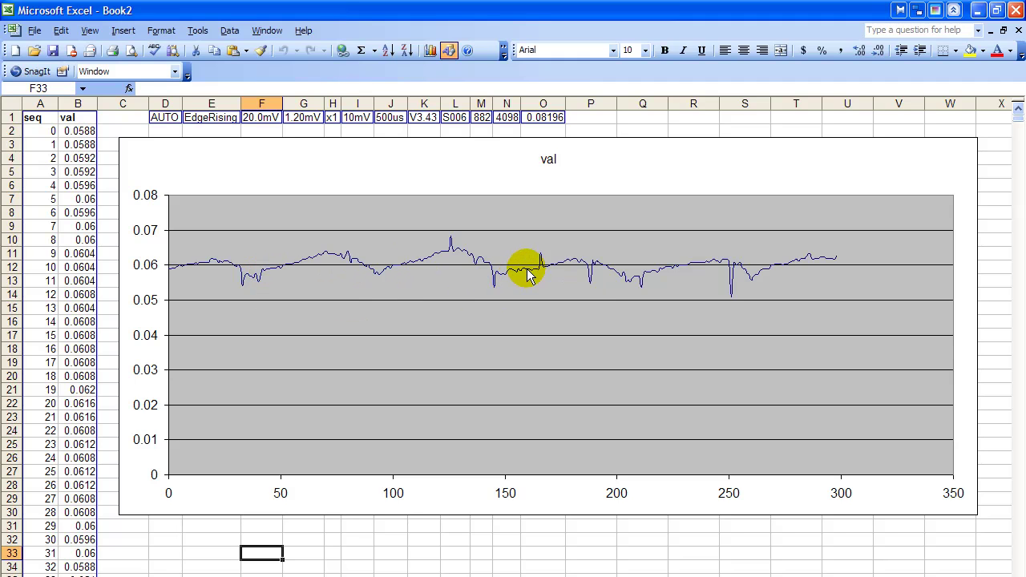
{"action": "mouse_move", "coordinate": [530, 275]}
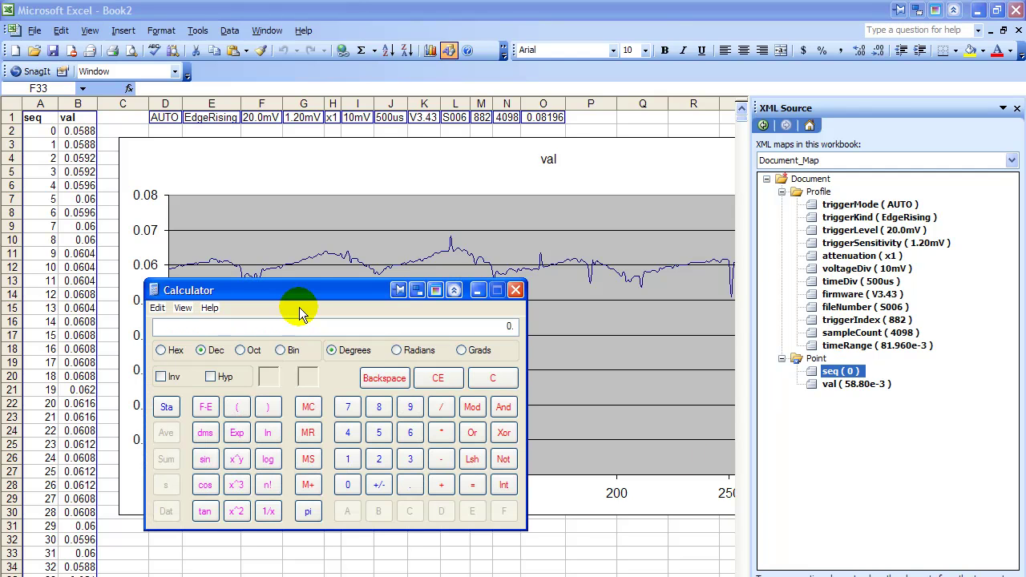
Move Calculator up and enter the time range 81.96e-3.
{"action": "left_click_drag", "start_coordinate": [305, 295], "coordinate": [318, 210]}
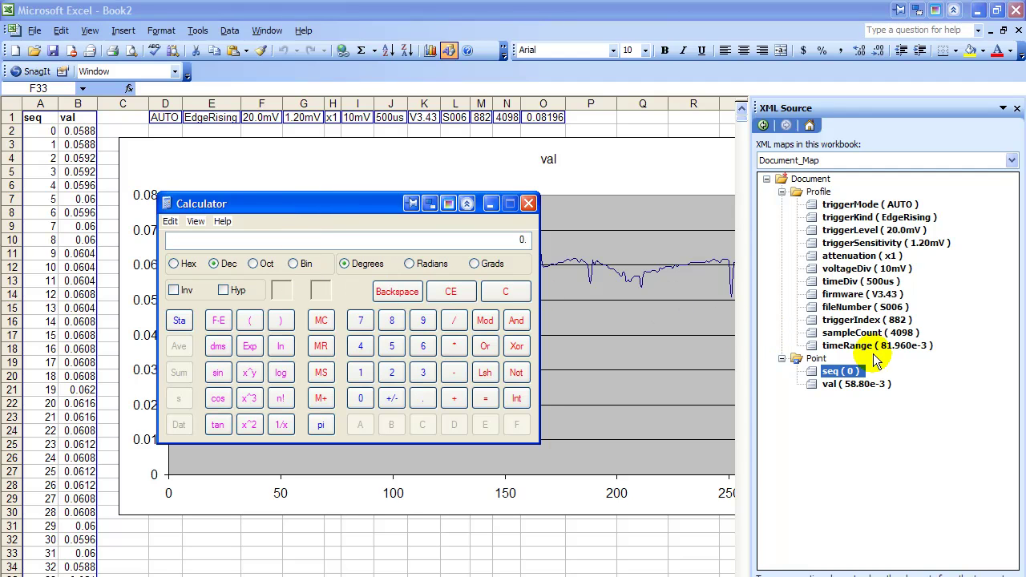
{"action": "left_click", "coordinate": [391, 321]}
{"action": "left_click", "coordinate": [361, 372]}
{"action": "left_click", "coordinate": [423, 399]}
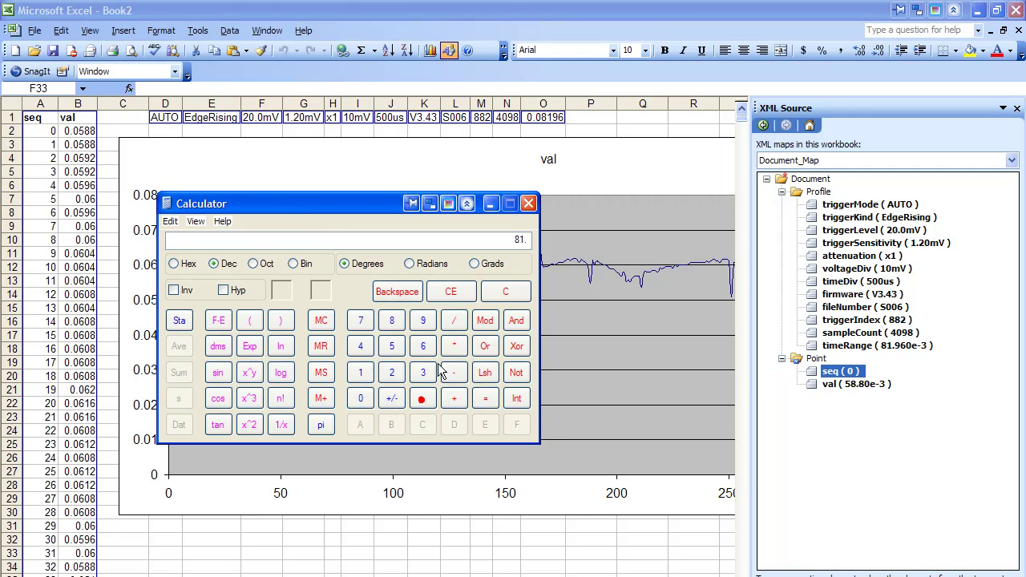
{"action": "left_click", "coordinate": [425, 321]}
{"action": "left_click", "coordinate": [422, 346]}
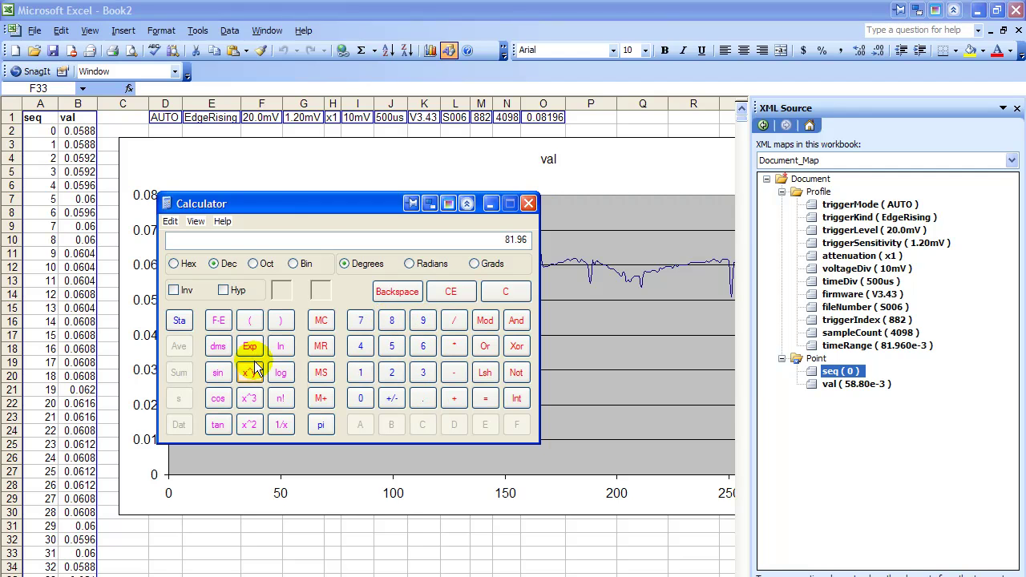
{"action": "left_click", "coordinate": [248, 346]}
{"action": "left_click", "coordinate": [422, 372]}
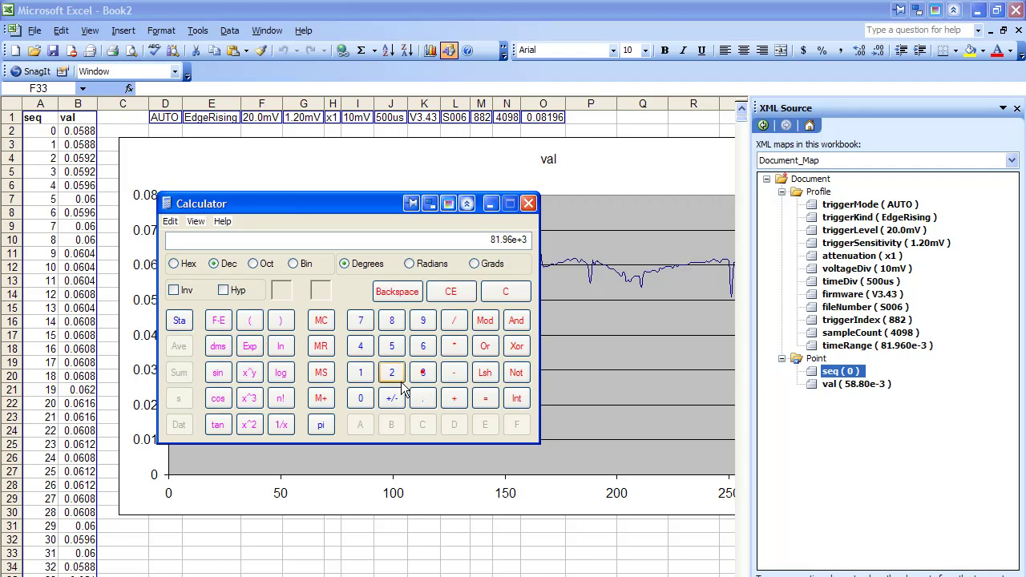
{"action": "left_click", "coordinate": [391, 399]}
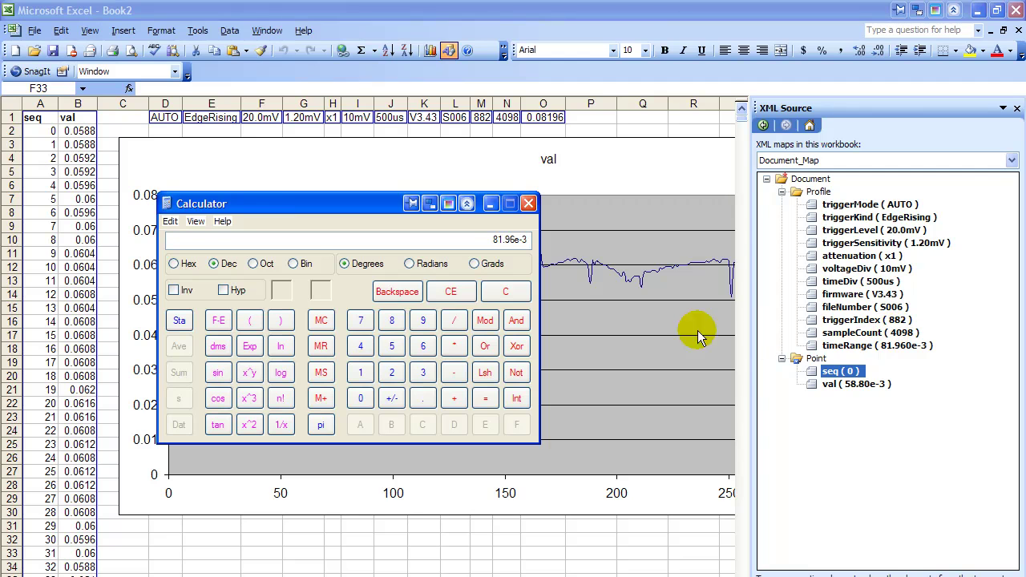
Divide the time range by 4098 to get a sample interval of 0.00002.
{"action": "left_click", "coordinate": [448, 322]}
{"action": "left_click", "coordinate": [365, 345]}
{"action": "left_click", "coordinate": [359, 401]}
{"action": "left_click", "coordinate": [418, 324]}
{"action": "left_click", "coordinate": [393, 321]}
{"action": "left_click", "coordinate": [481, 399]}
Switch back to the worksheet to view the val chart.
{"action": "key", "text": "alt+F4"}
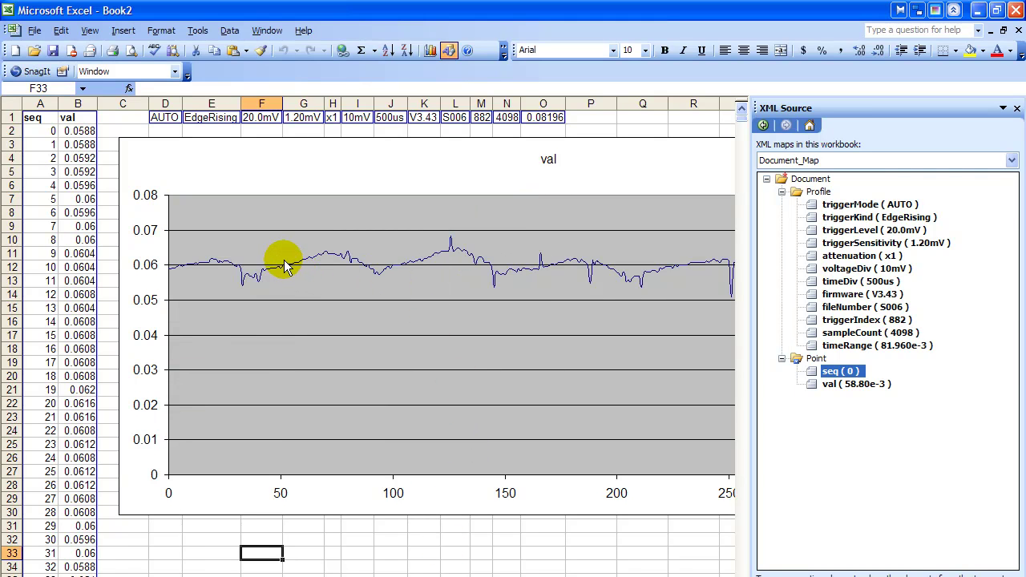
{"action": "mouse_move", "coordinate": [287, 271]}
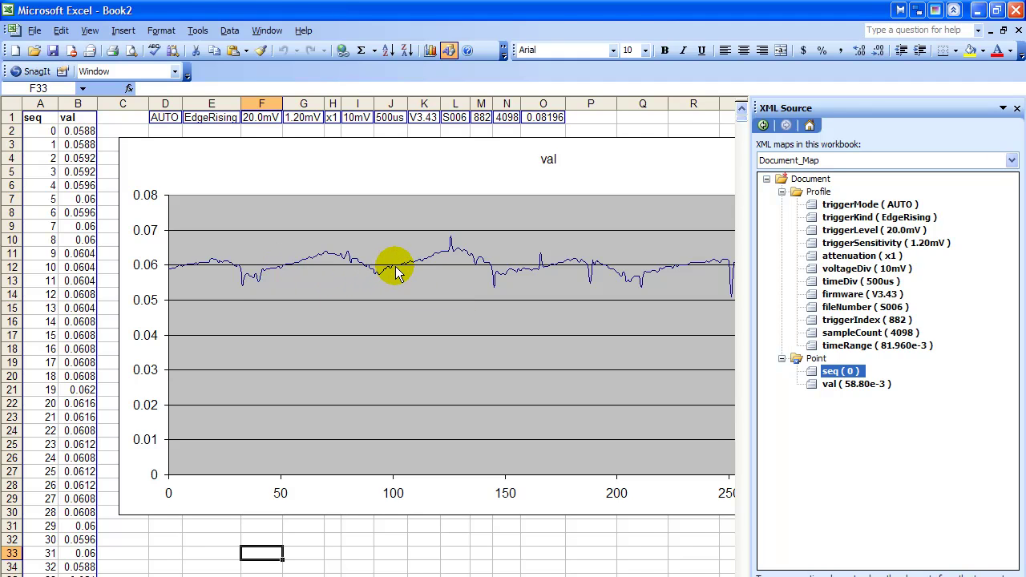
{"action": "mouse_move", "coordinate": [398, 271]}
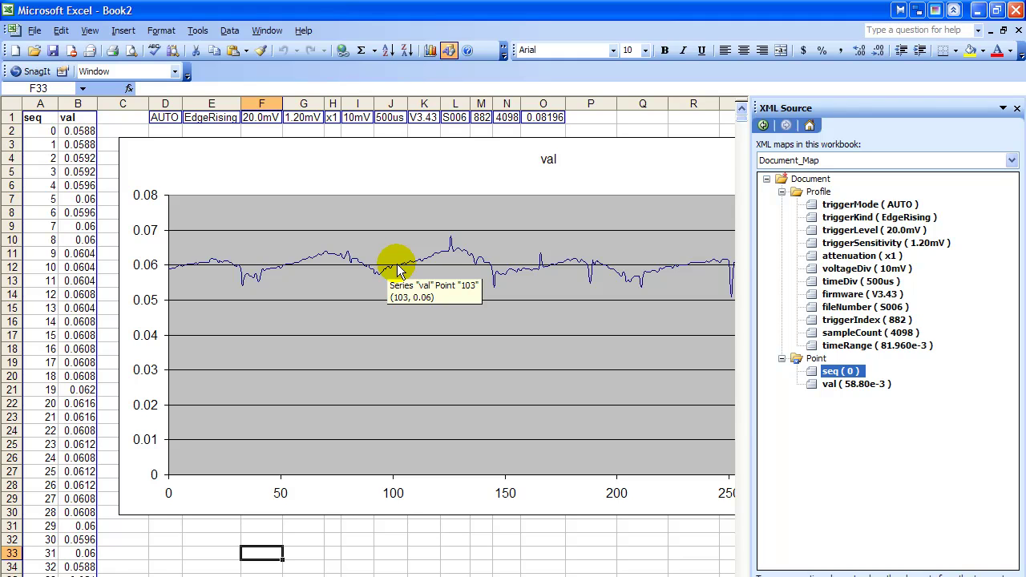
Multiply the interval by 50 to get 0.001, take its reciprocal 1000, then close Calculator.
{"action": "key", "text": "alt+Tab"}
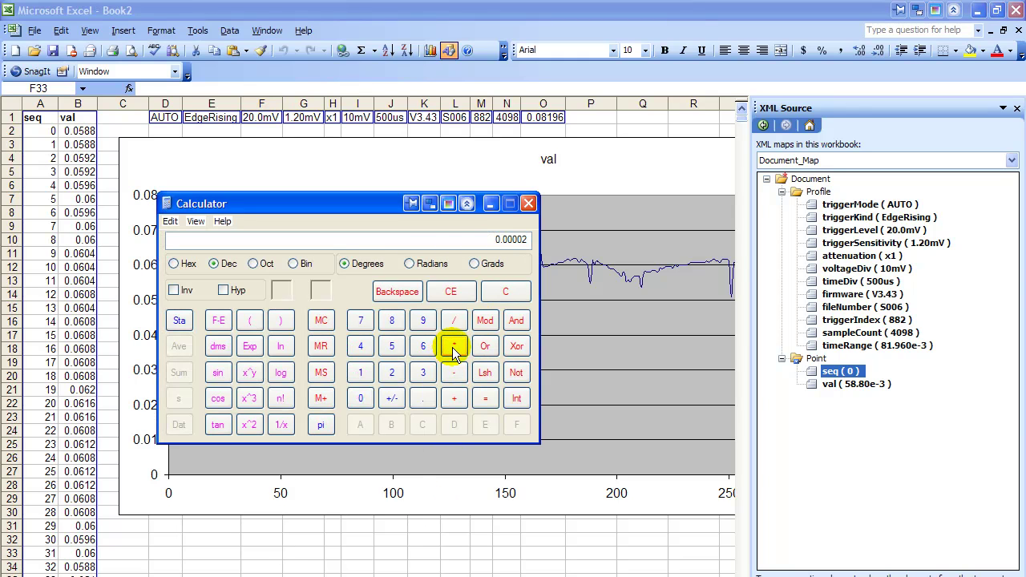
{"action": "left_click", "coordinate": [392, 345]}
{"action": "left_click", "coordinate": [360, 399]}
{"action": "left_click", "coordinate": [485, 399]}
{"action": "left_click", "coordinate": [281, 426]}
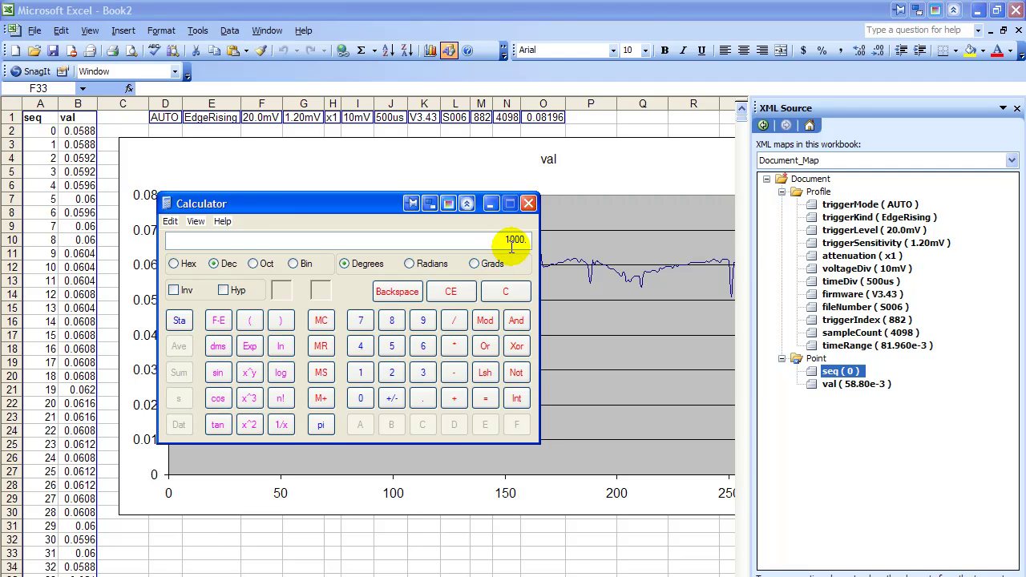
{"action": "key", "text": "alt+F4"}
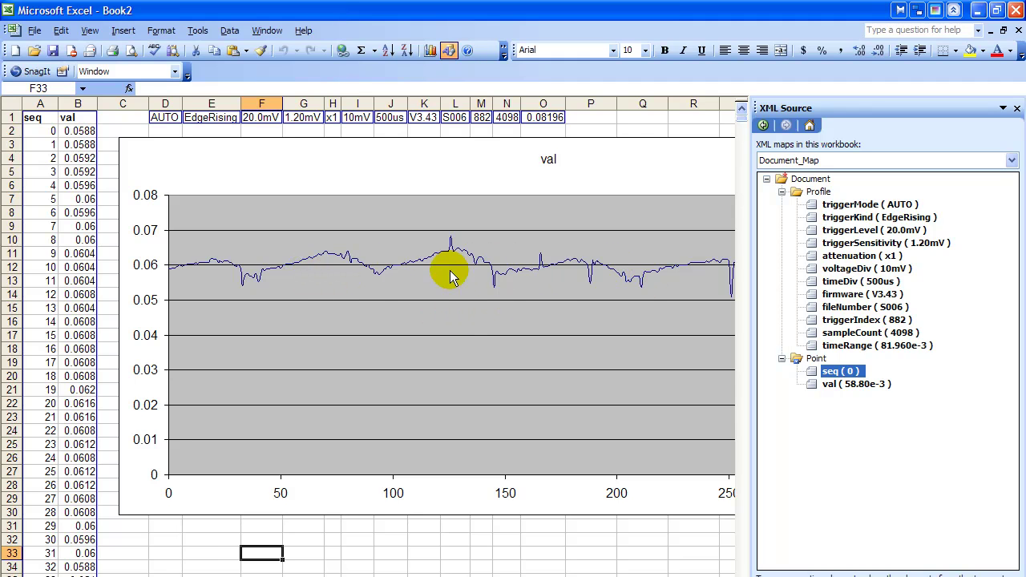
{"action": "mouse_move", "coordinate": [377, 283]}
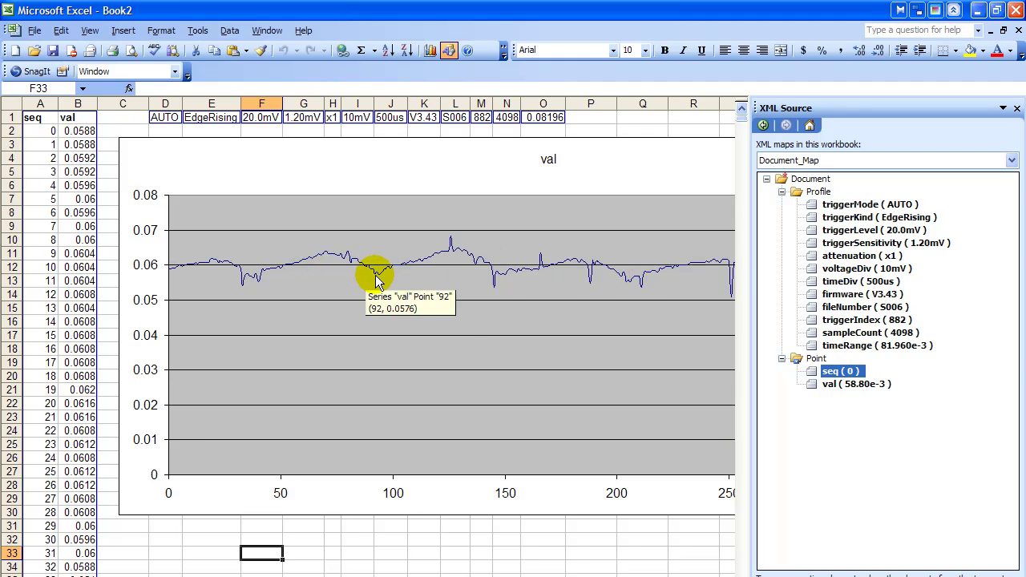